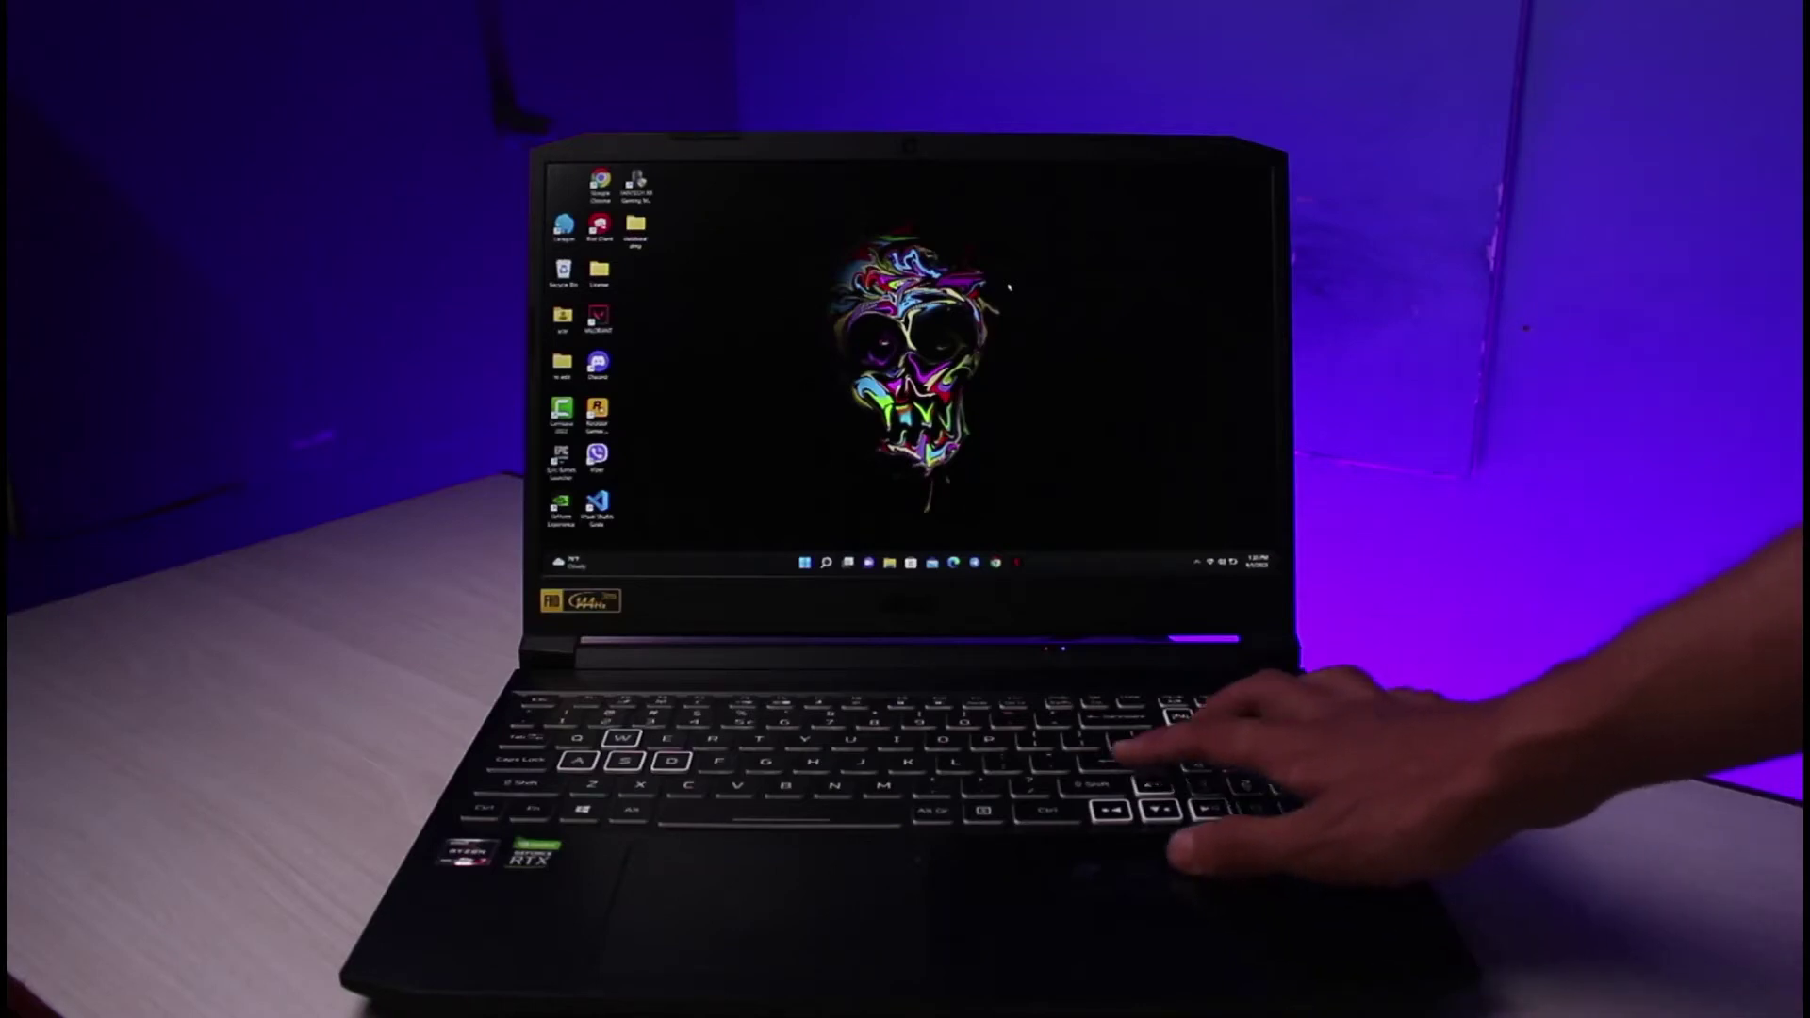
# Launch Acer NitroSense with the keyboard's NitroSense key
pyautogui.press('XF86Launch1')
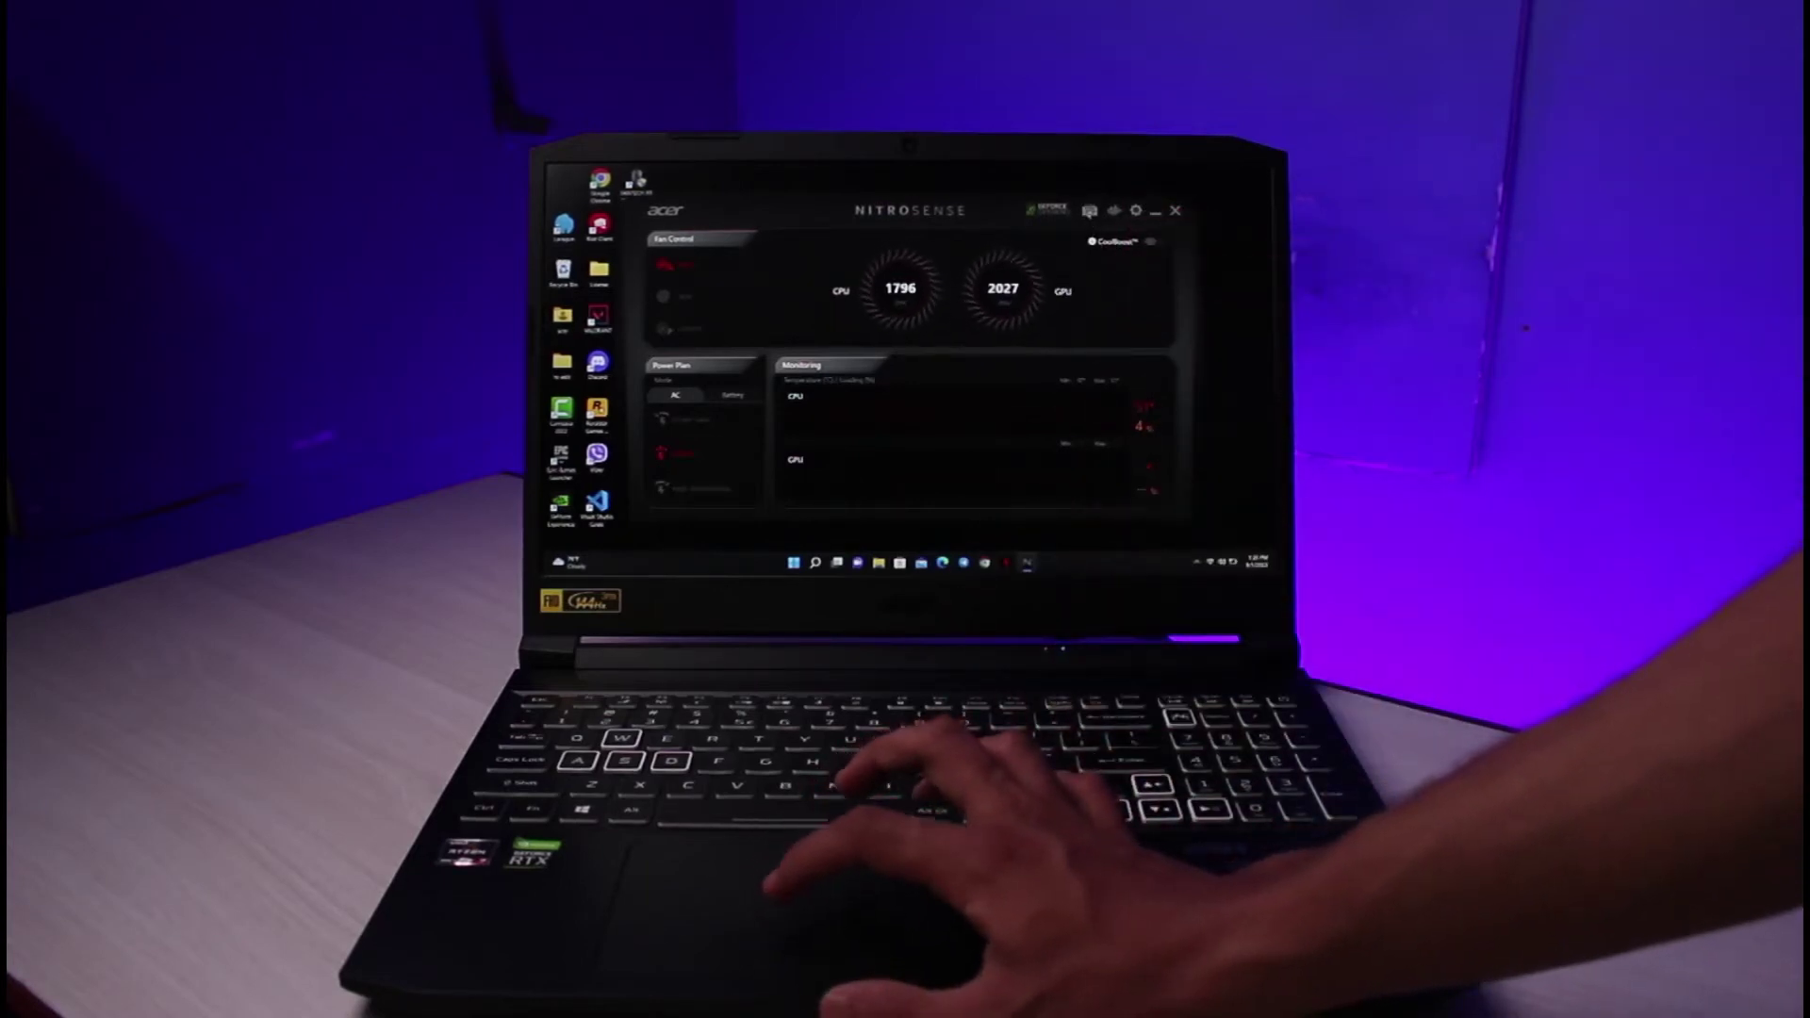
# Open the Keyboard Lighting panel from the NitroSense top bar
pyautogui.click(1088, 212)
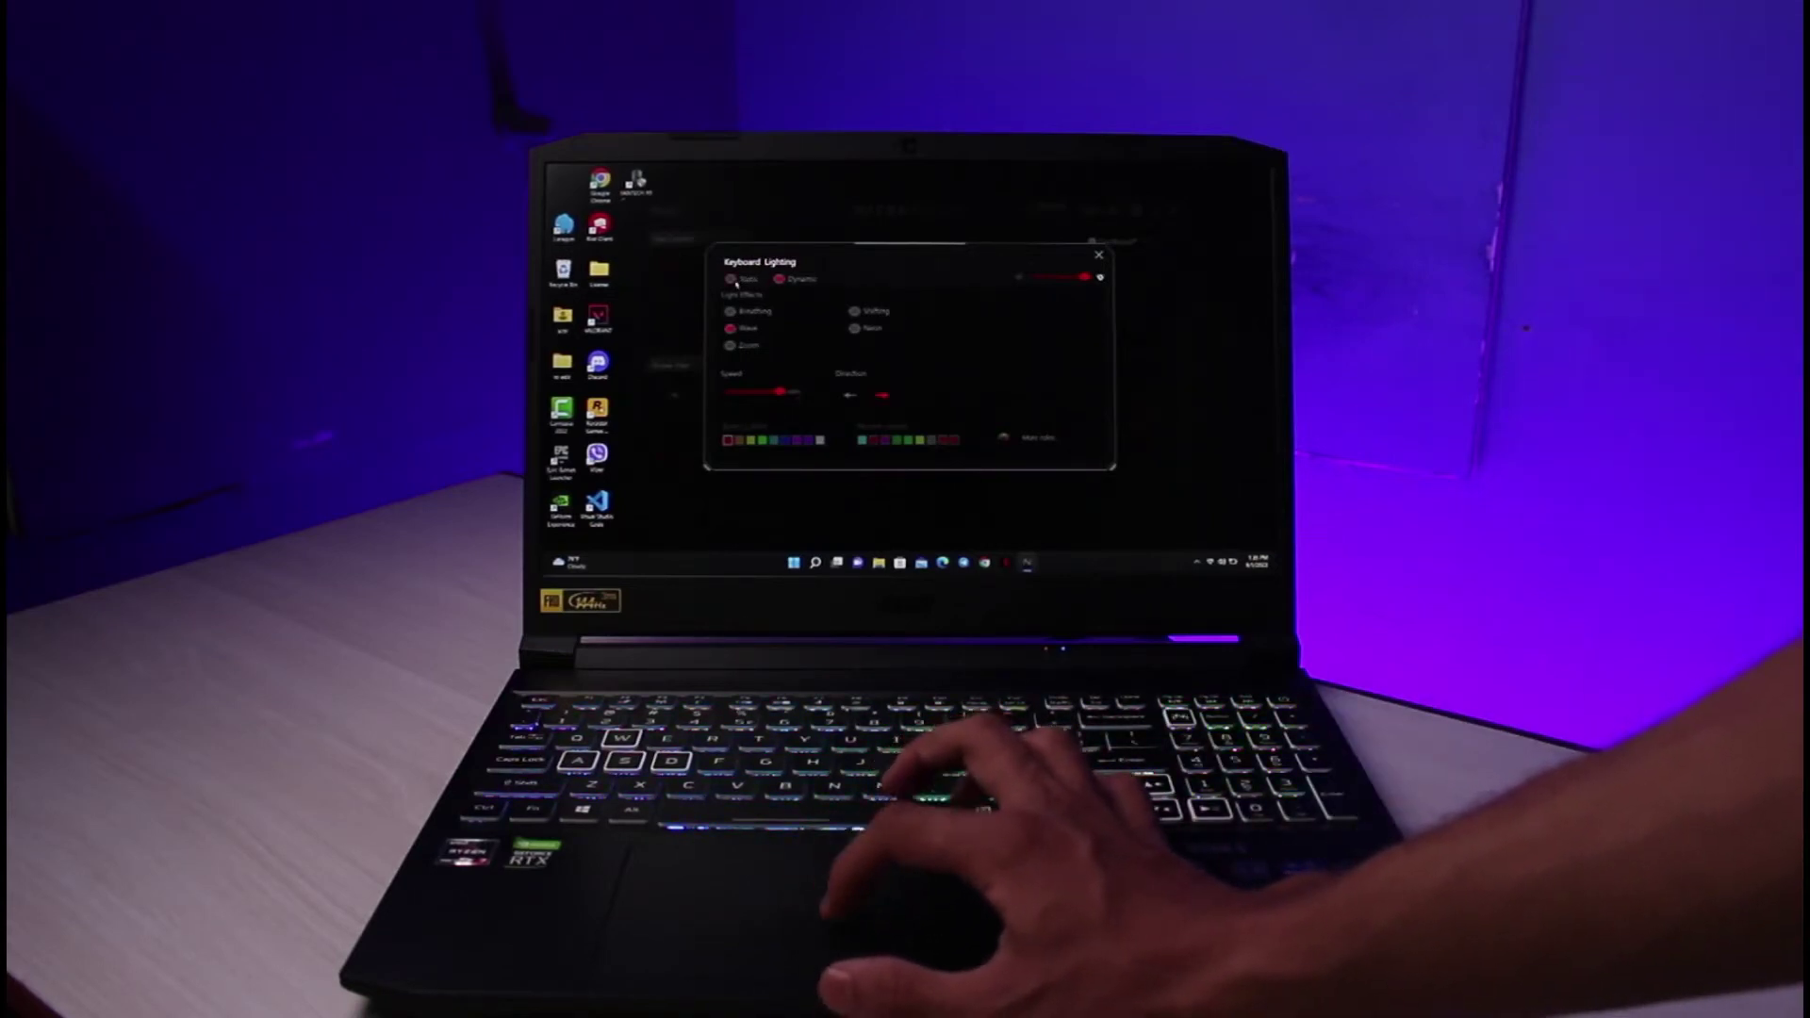
# Switch to Static per-zone lighting and colour Zone 4 cyan
pyautogui.click(733, 279)
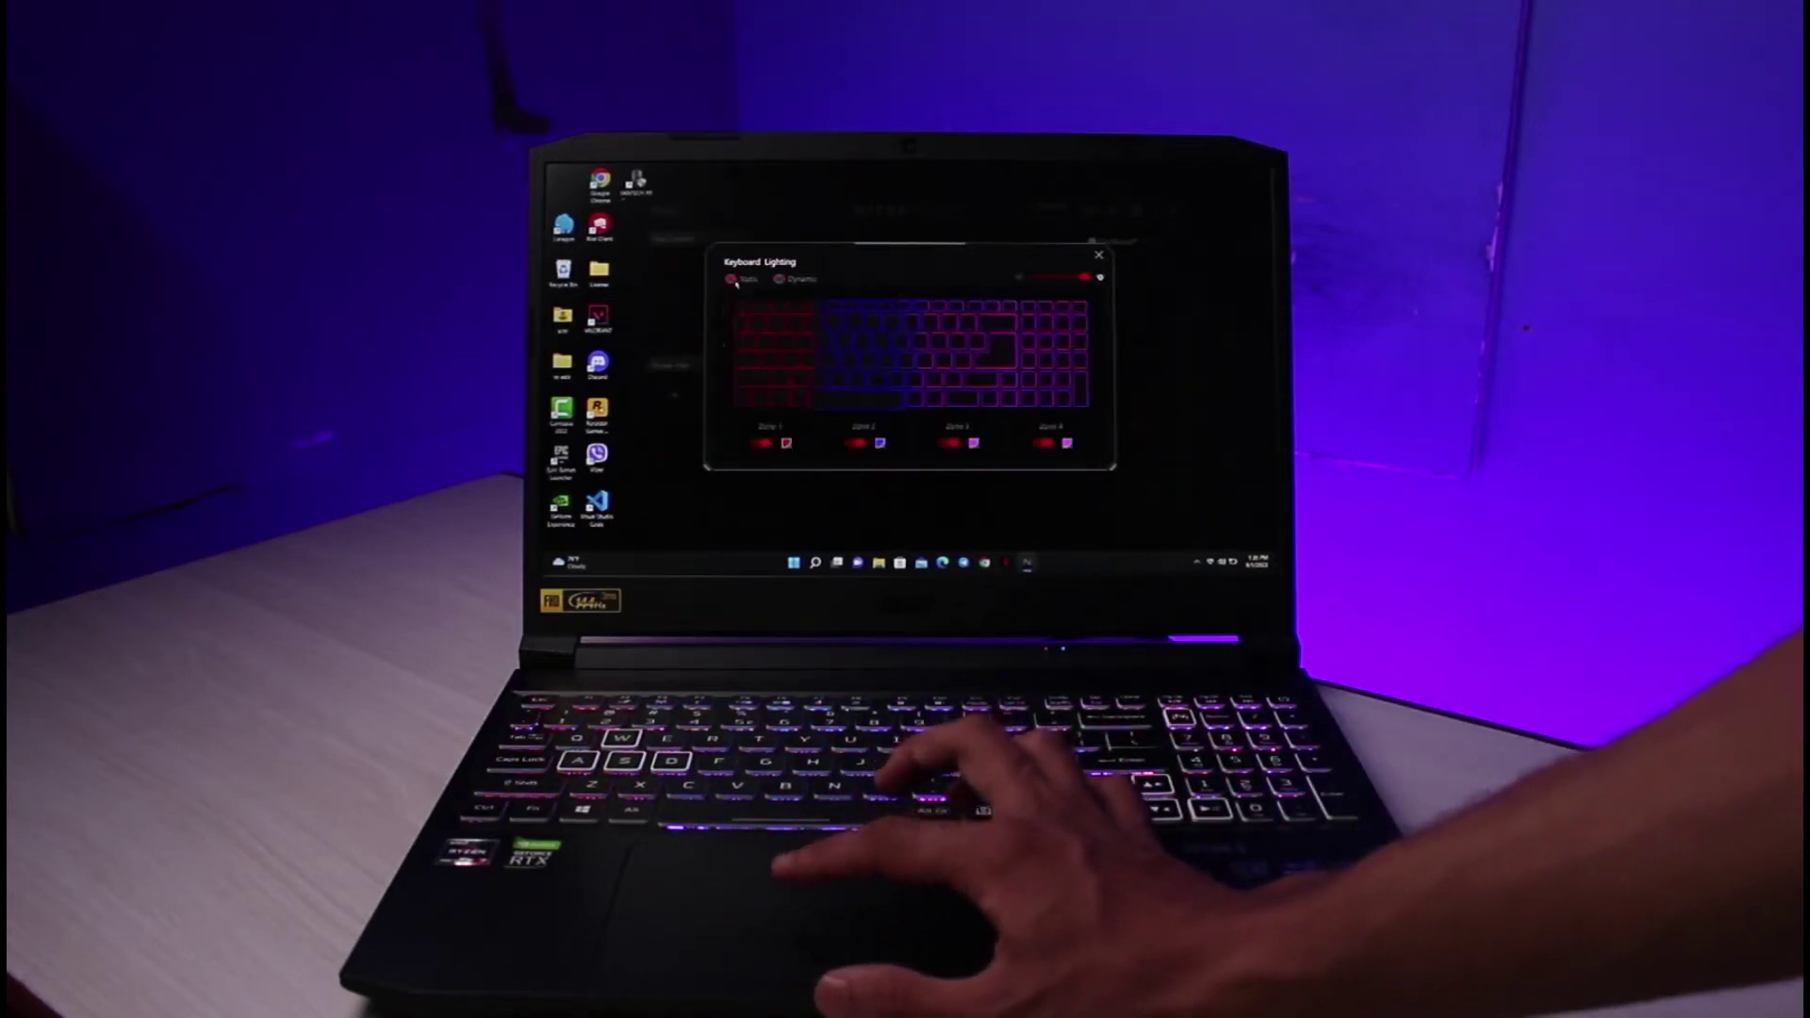
pyautogui.click(786, 444)
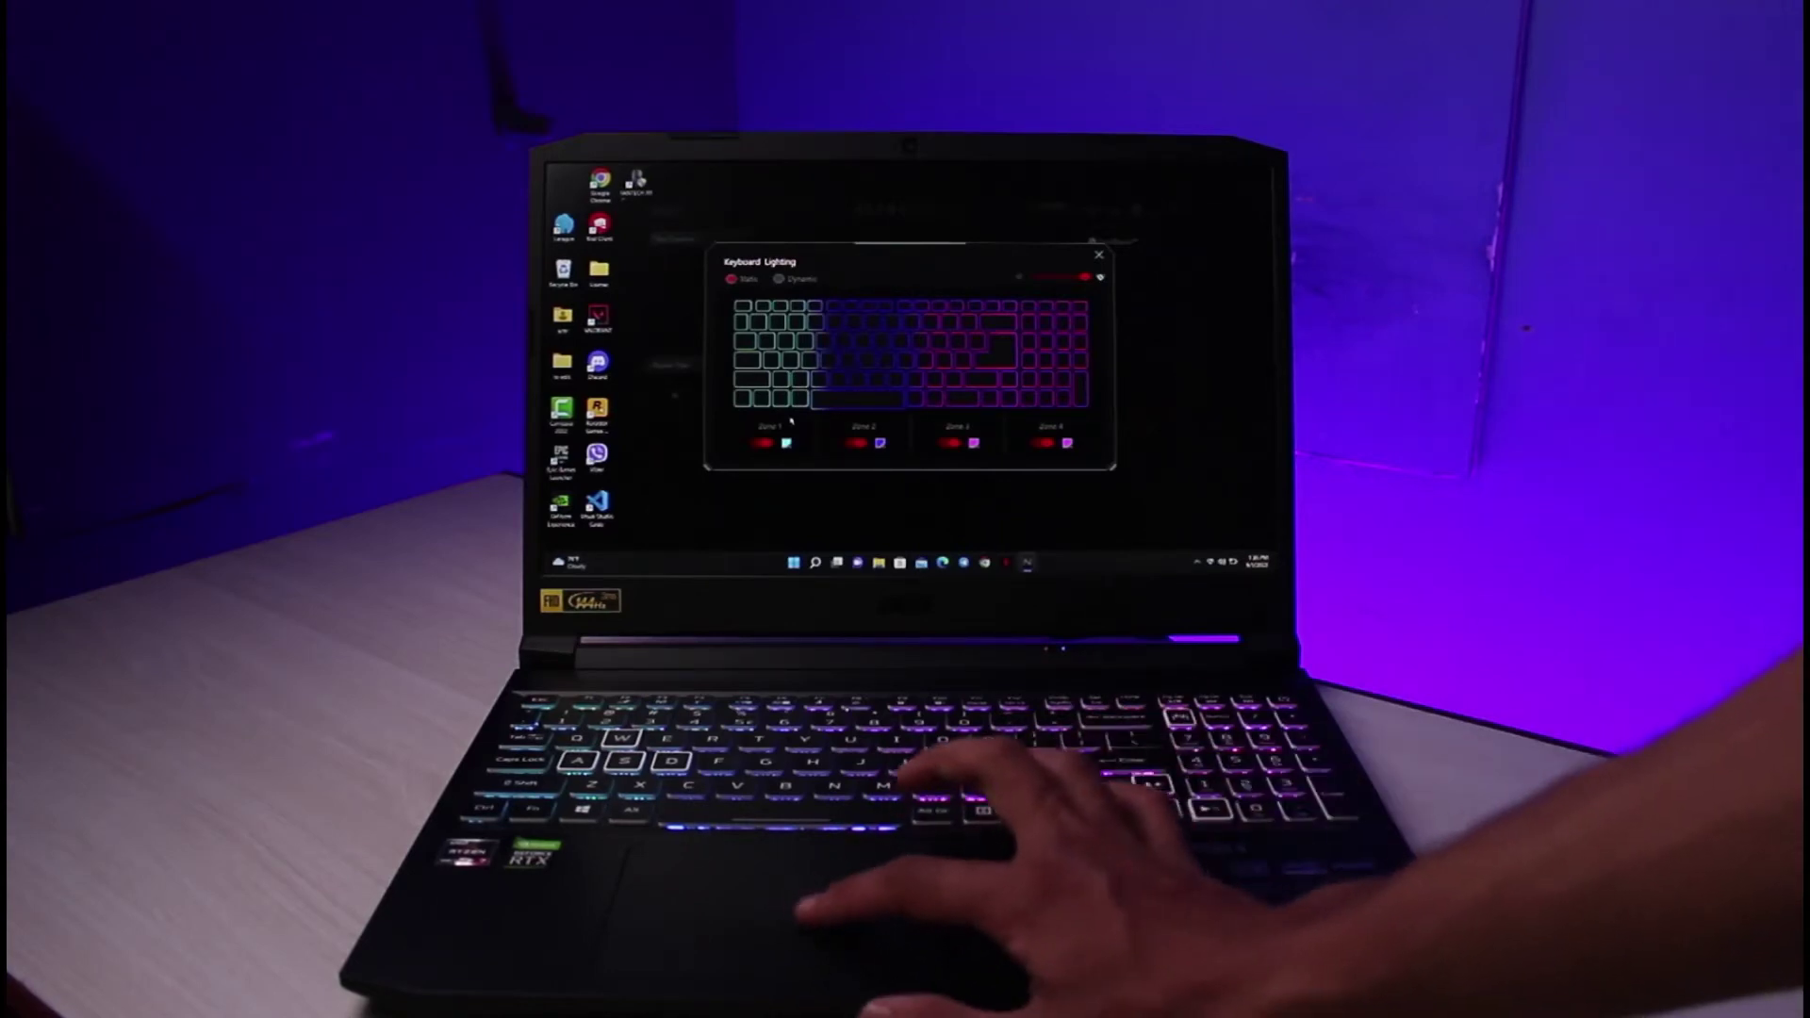
pyautogui.click(1067, 444)
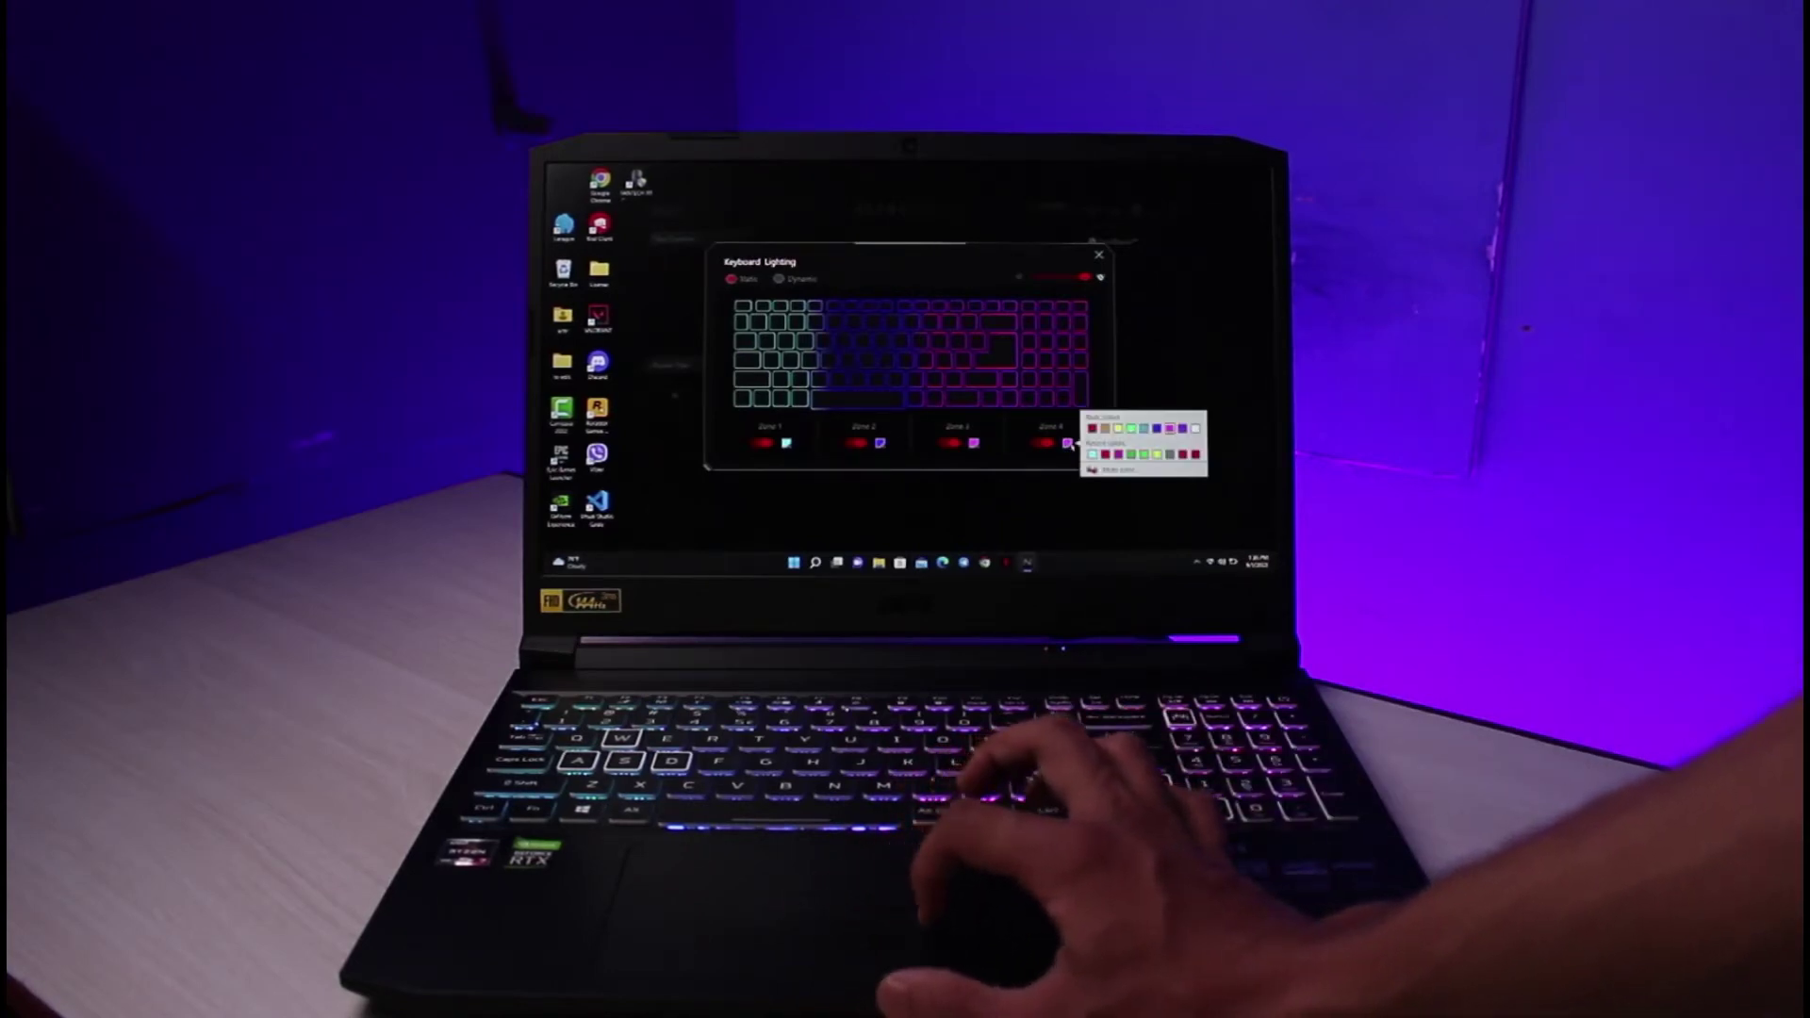
pyautogui.click(1092, 454)
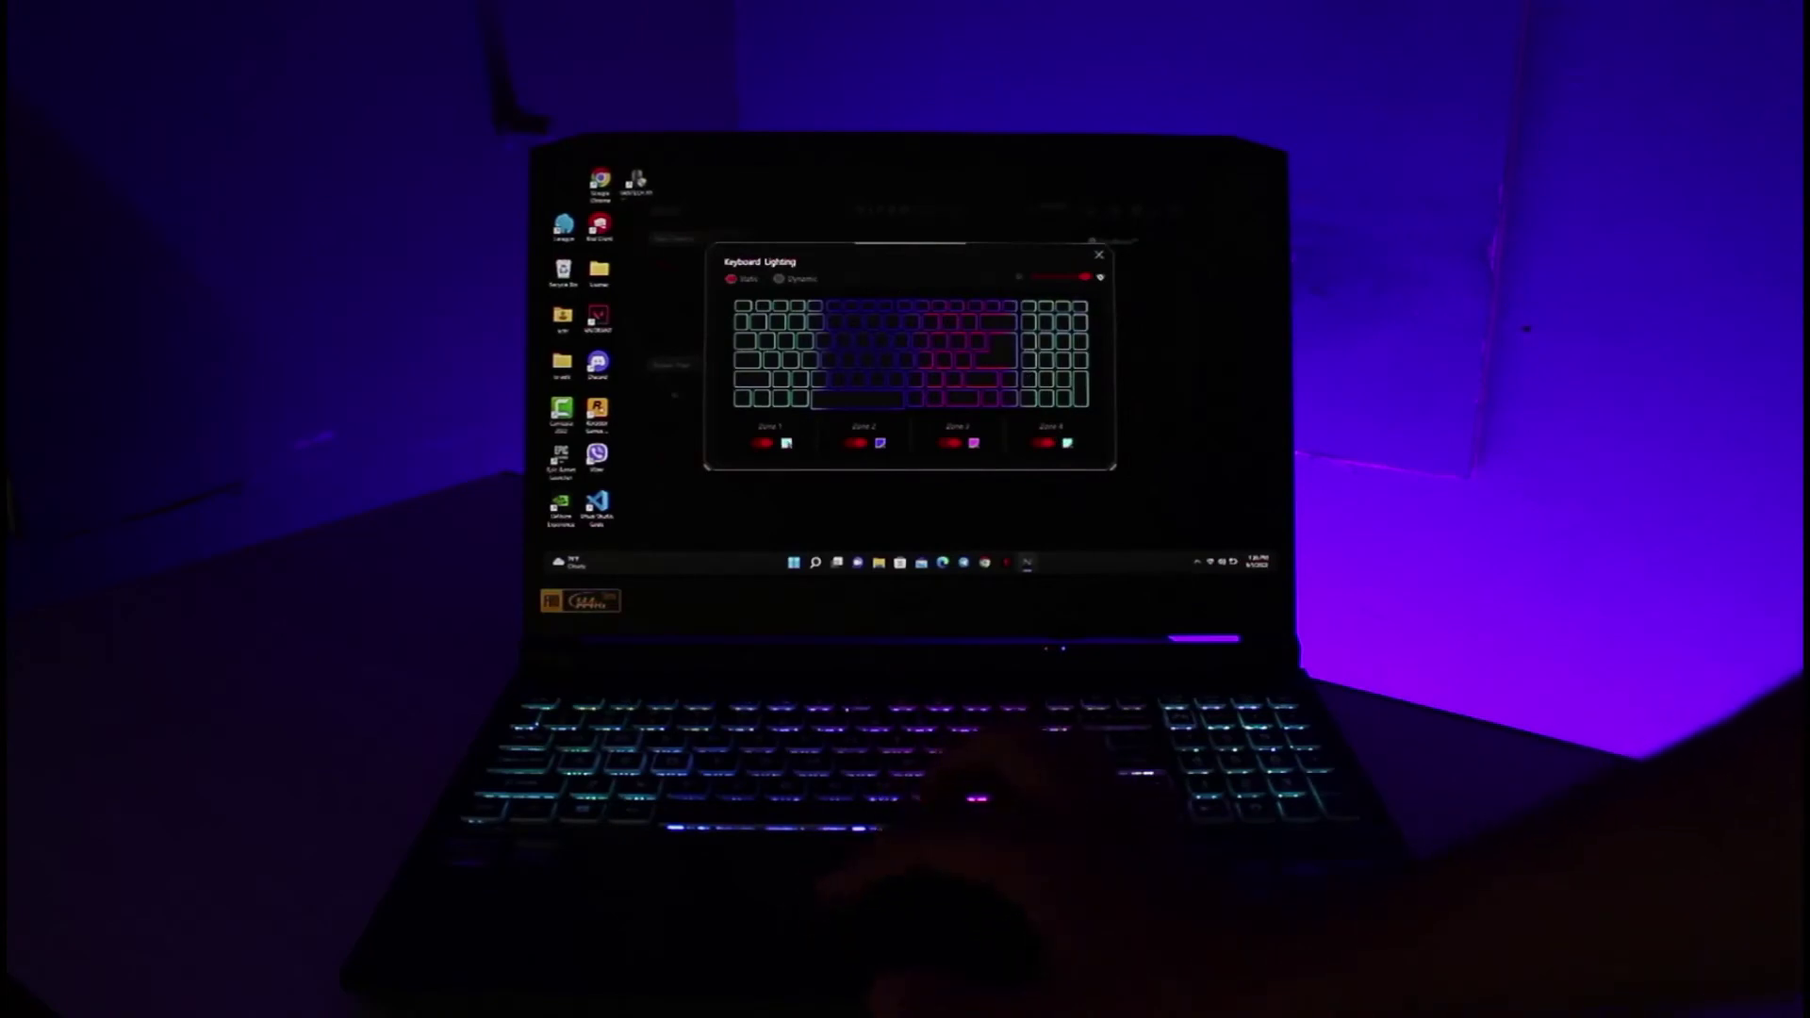
# Leave Zone 1's colour unchanged and return to Dynamic lighting effects
pyautogui.click(788, 443)
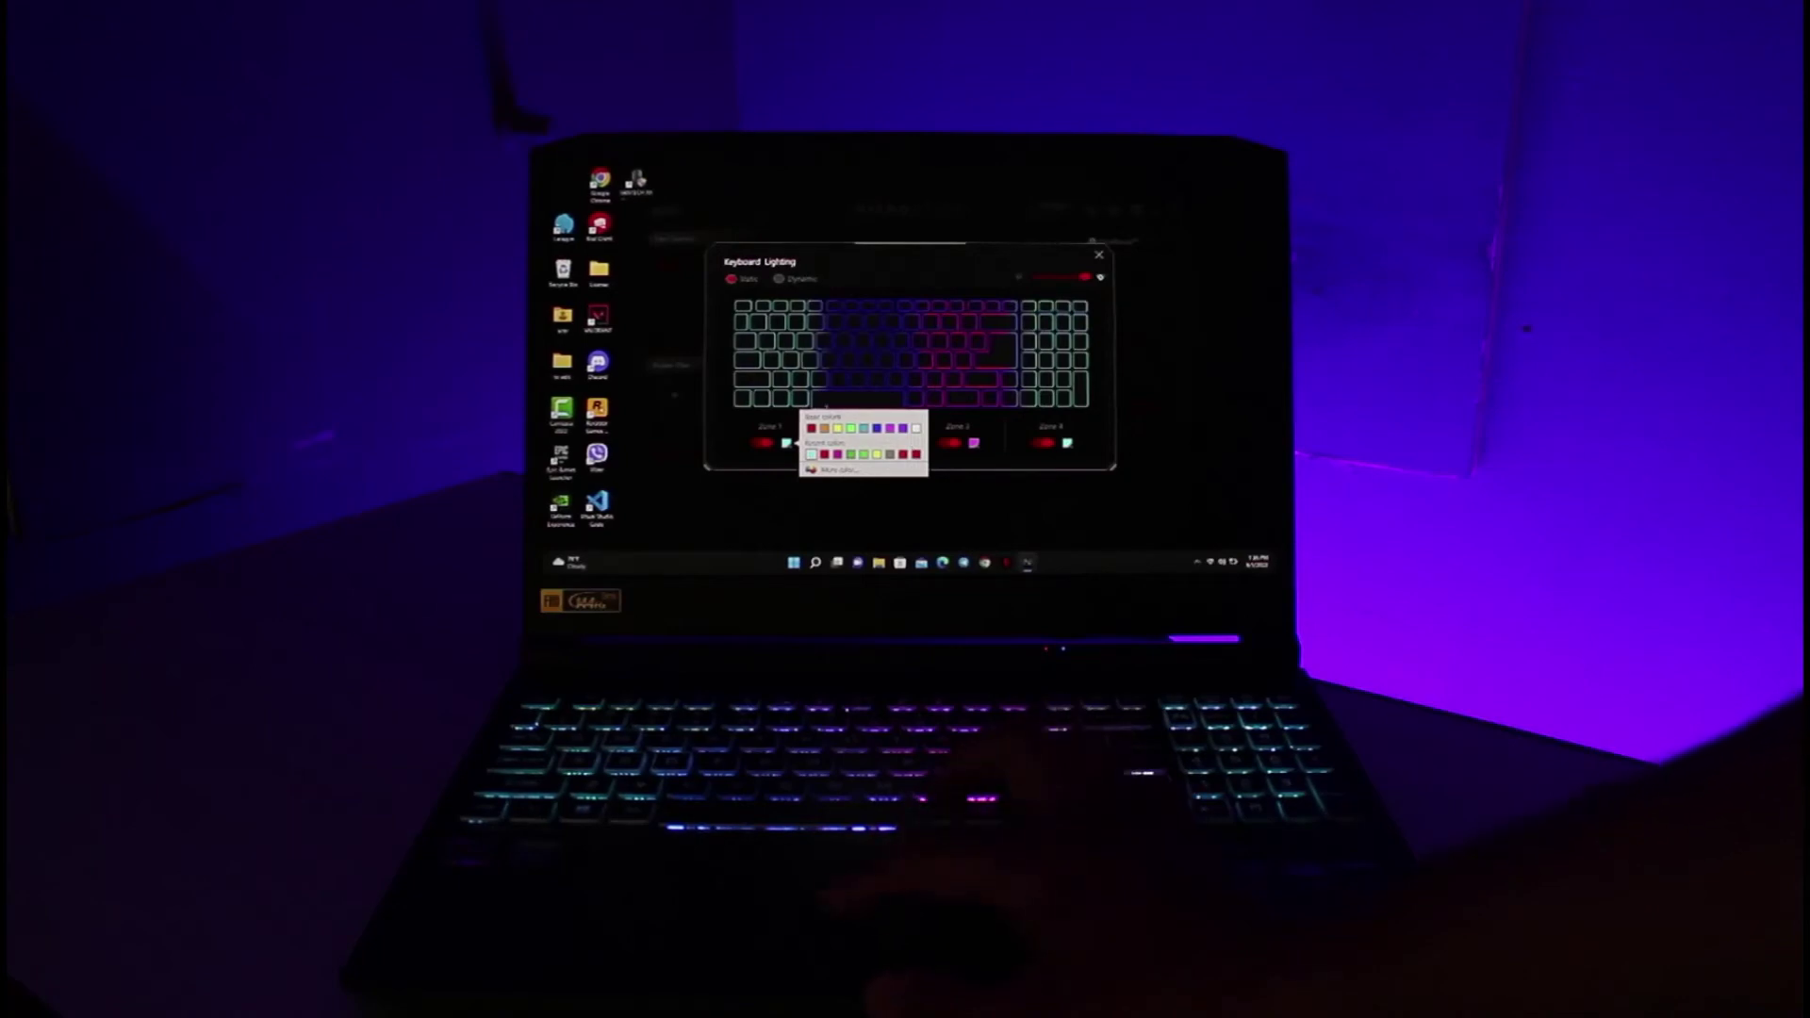
pyautogui.click(915, 449)
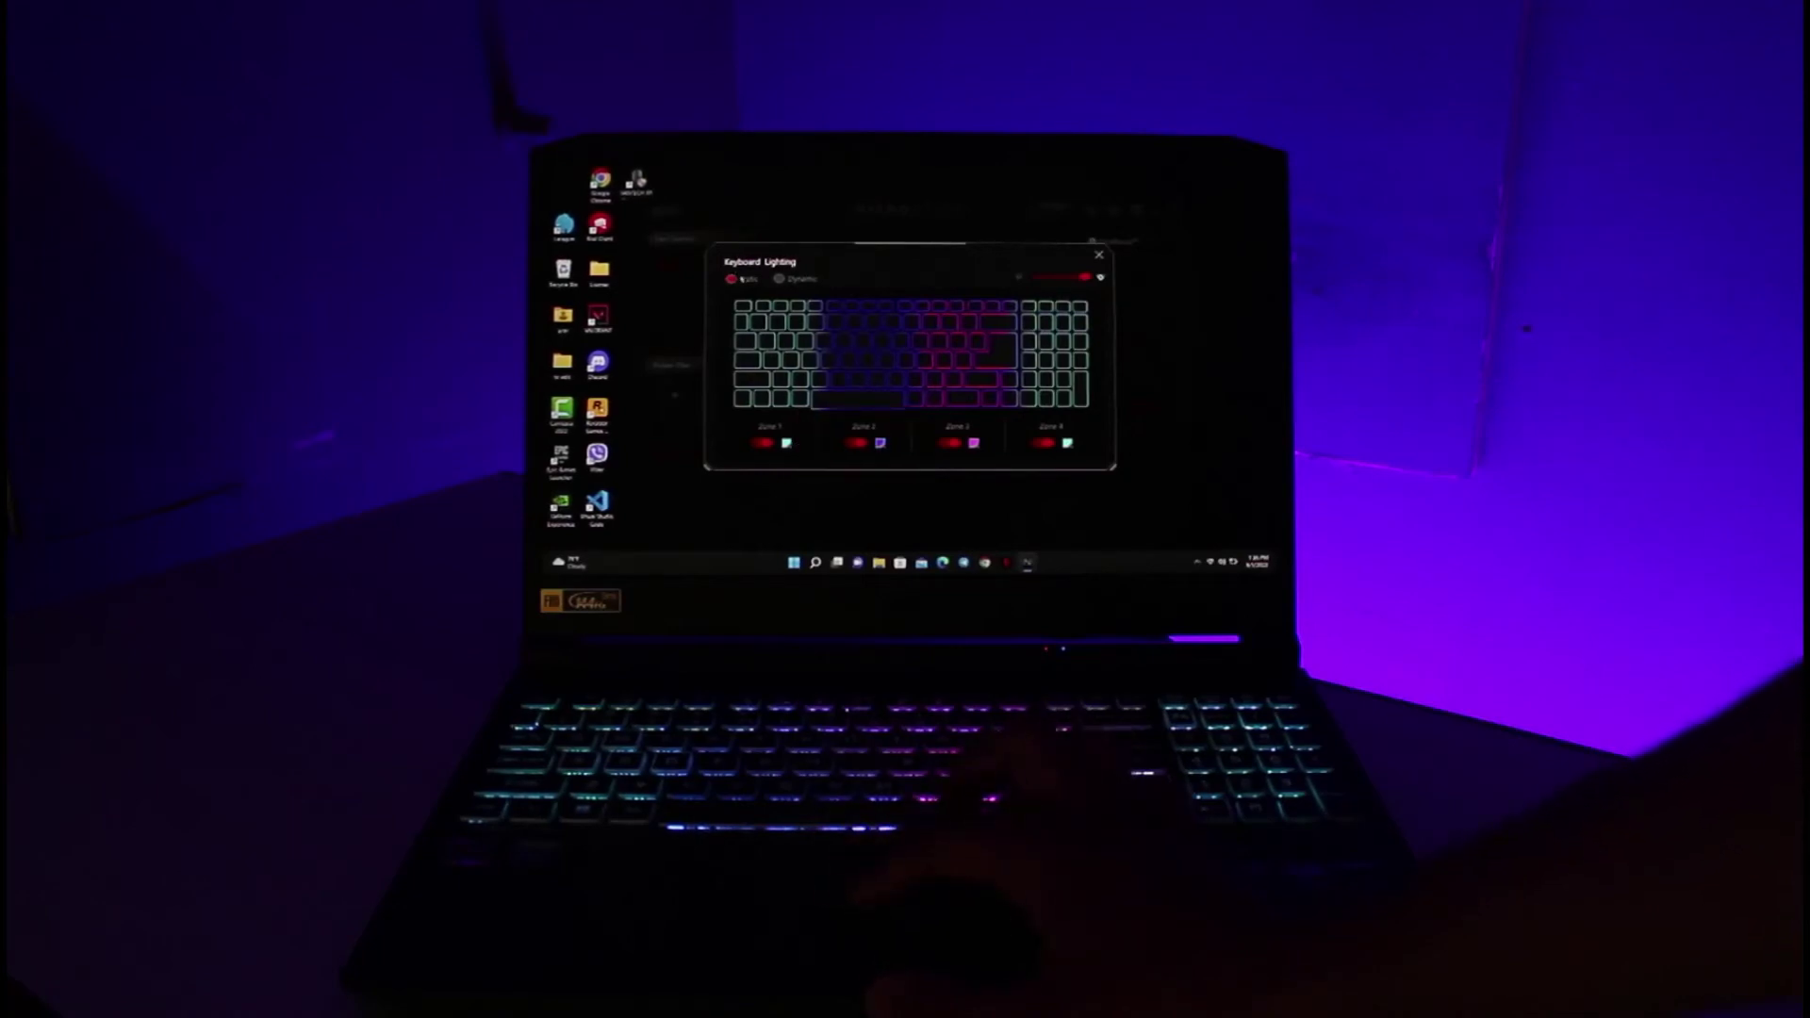
pyautogui.click(778, 278)
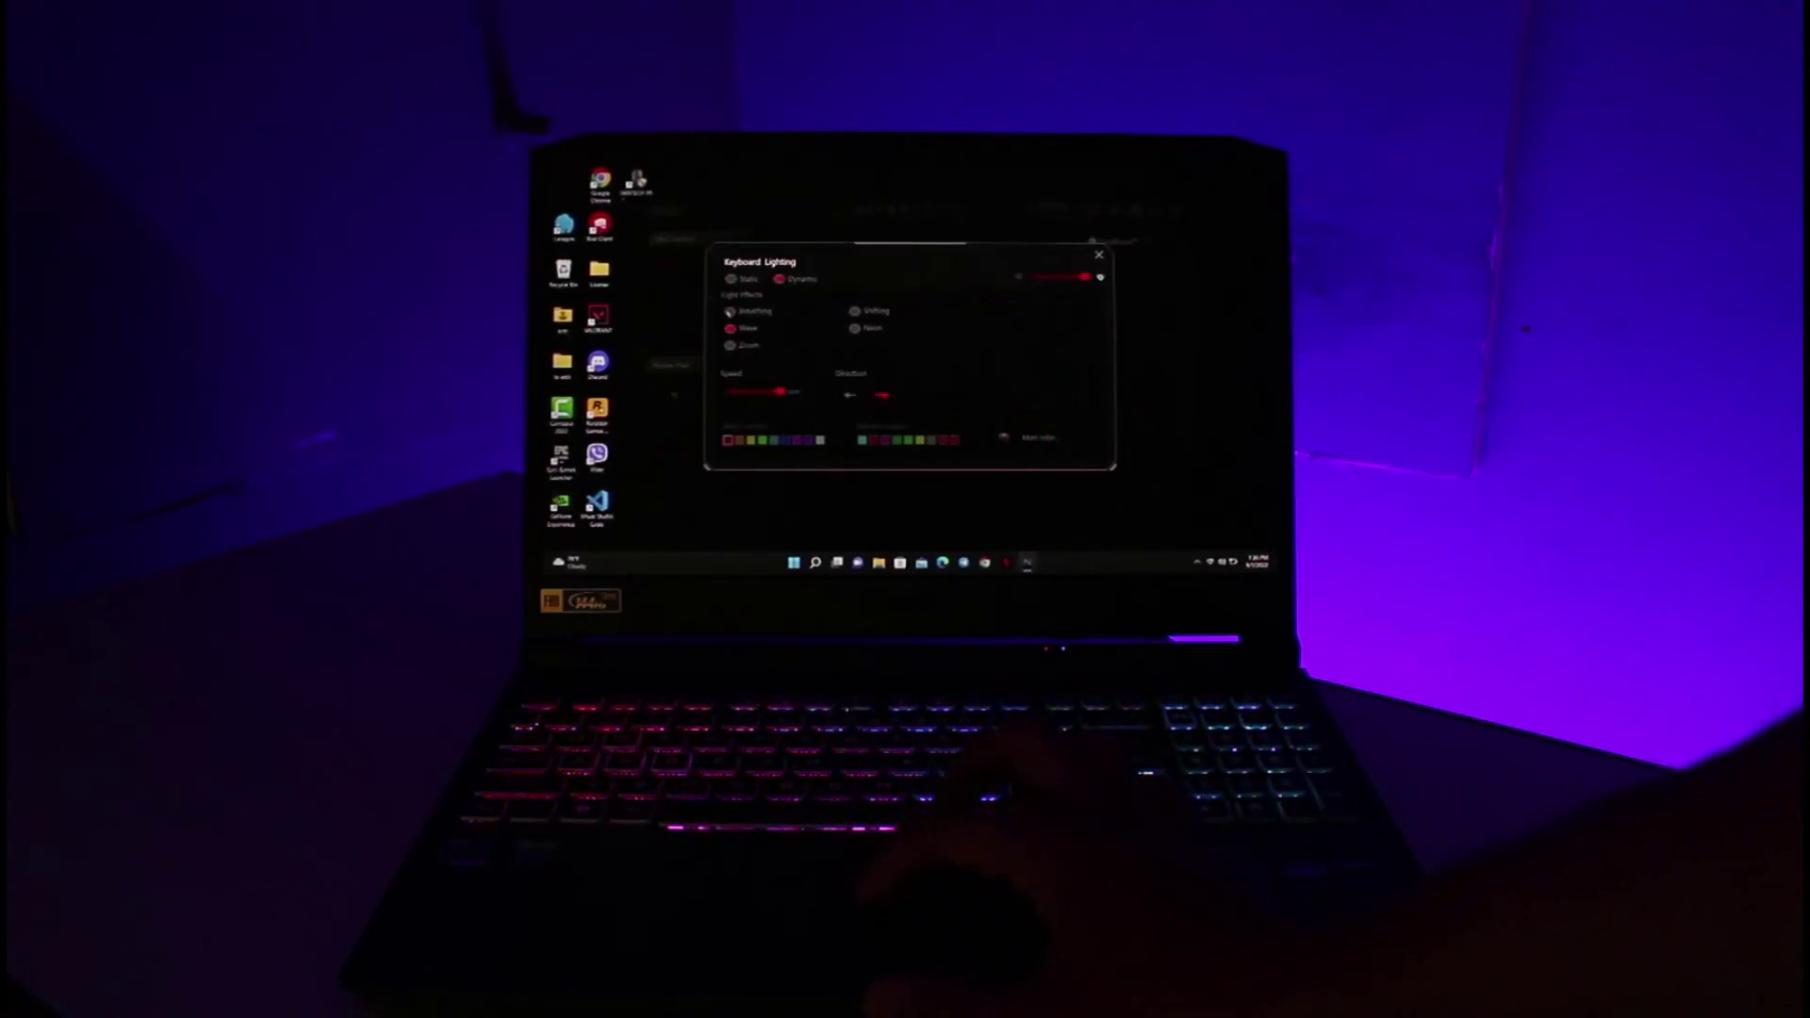
# Try the Breathing and Shifting effects, then settle on the Zoom effect
pyautogui.click(738, 313)
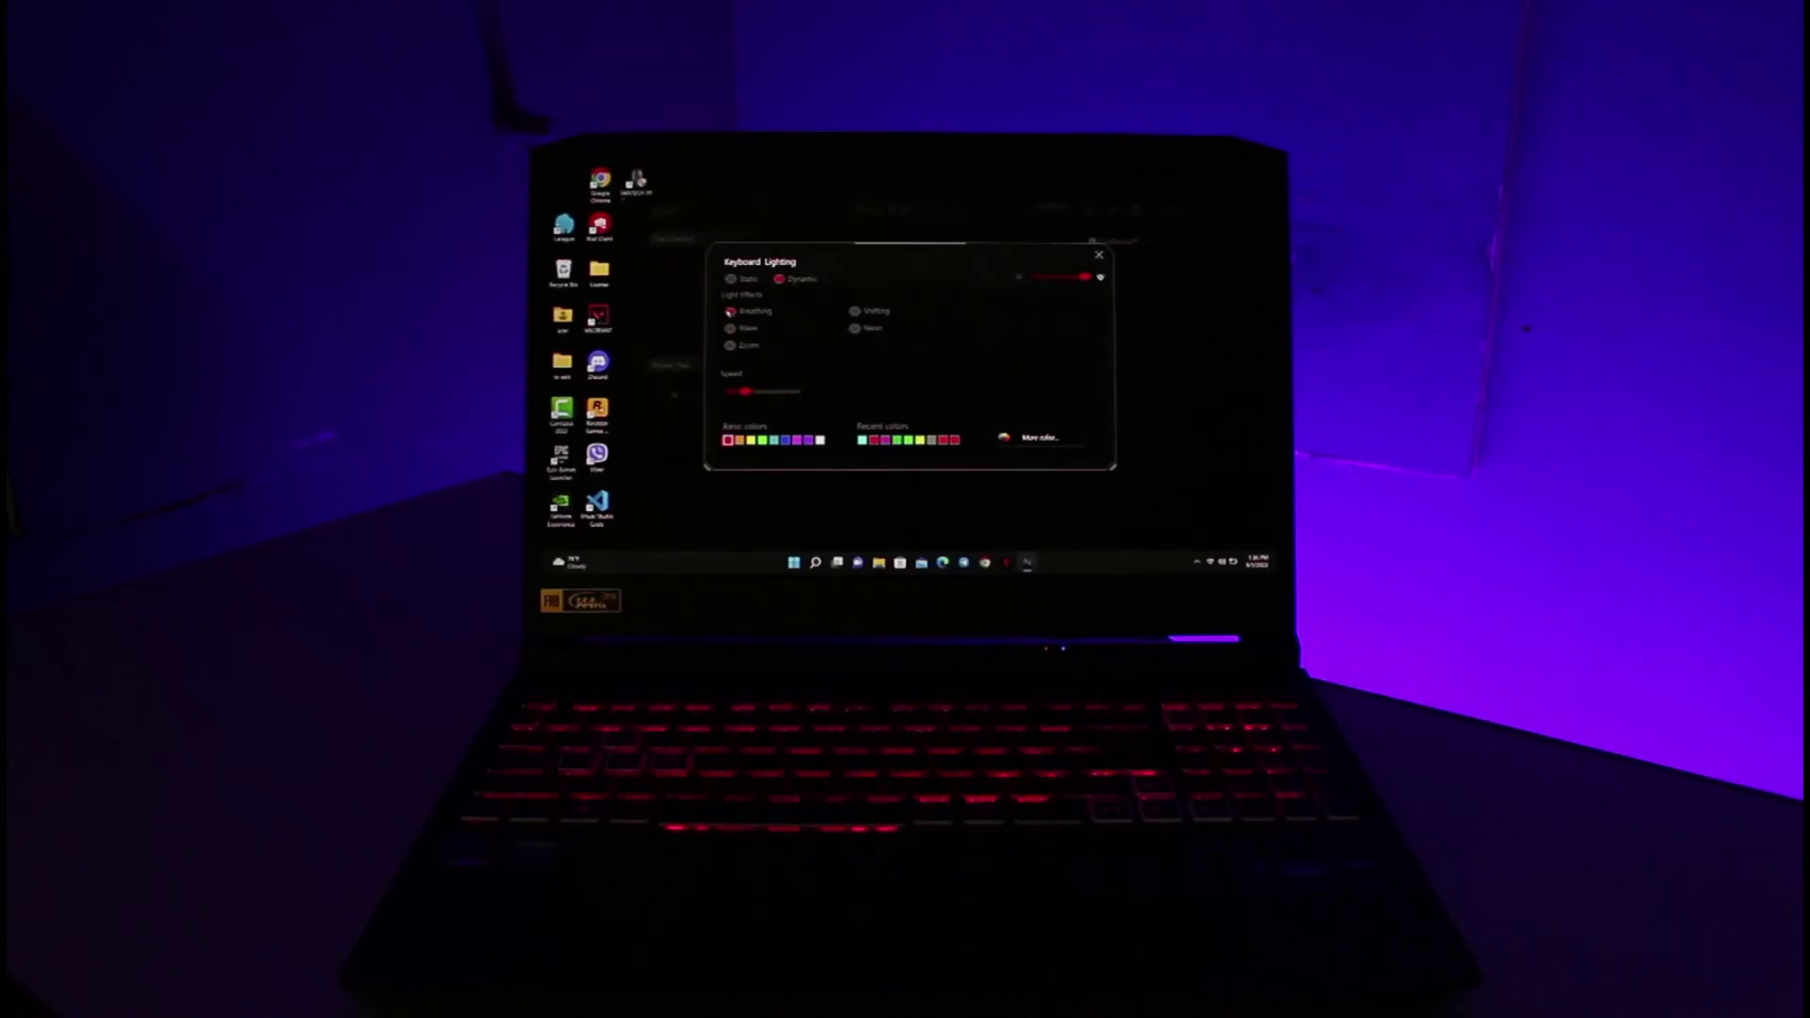
pyautogui.click(857, 310)
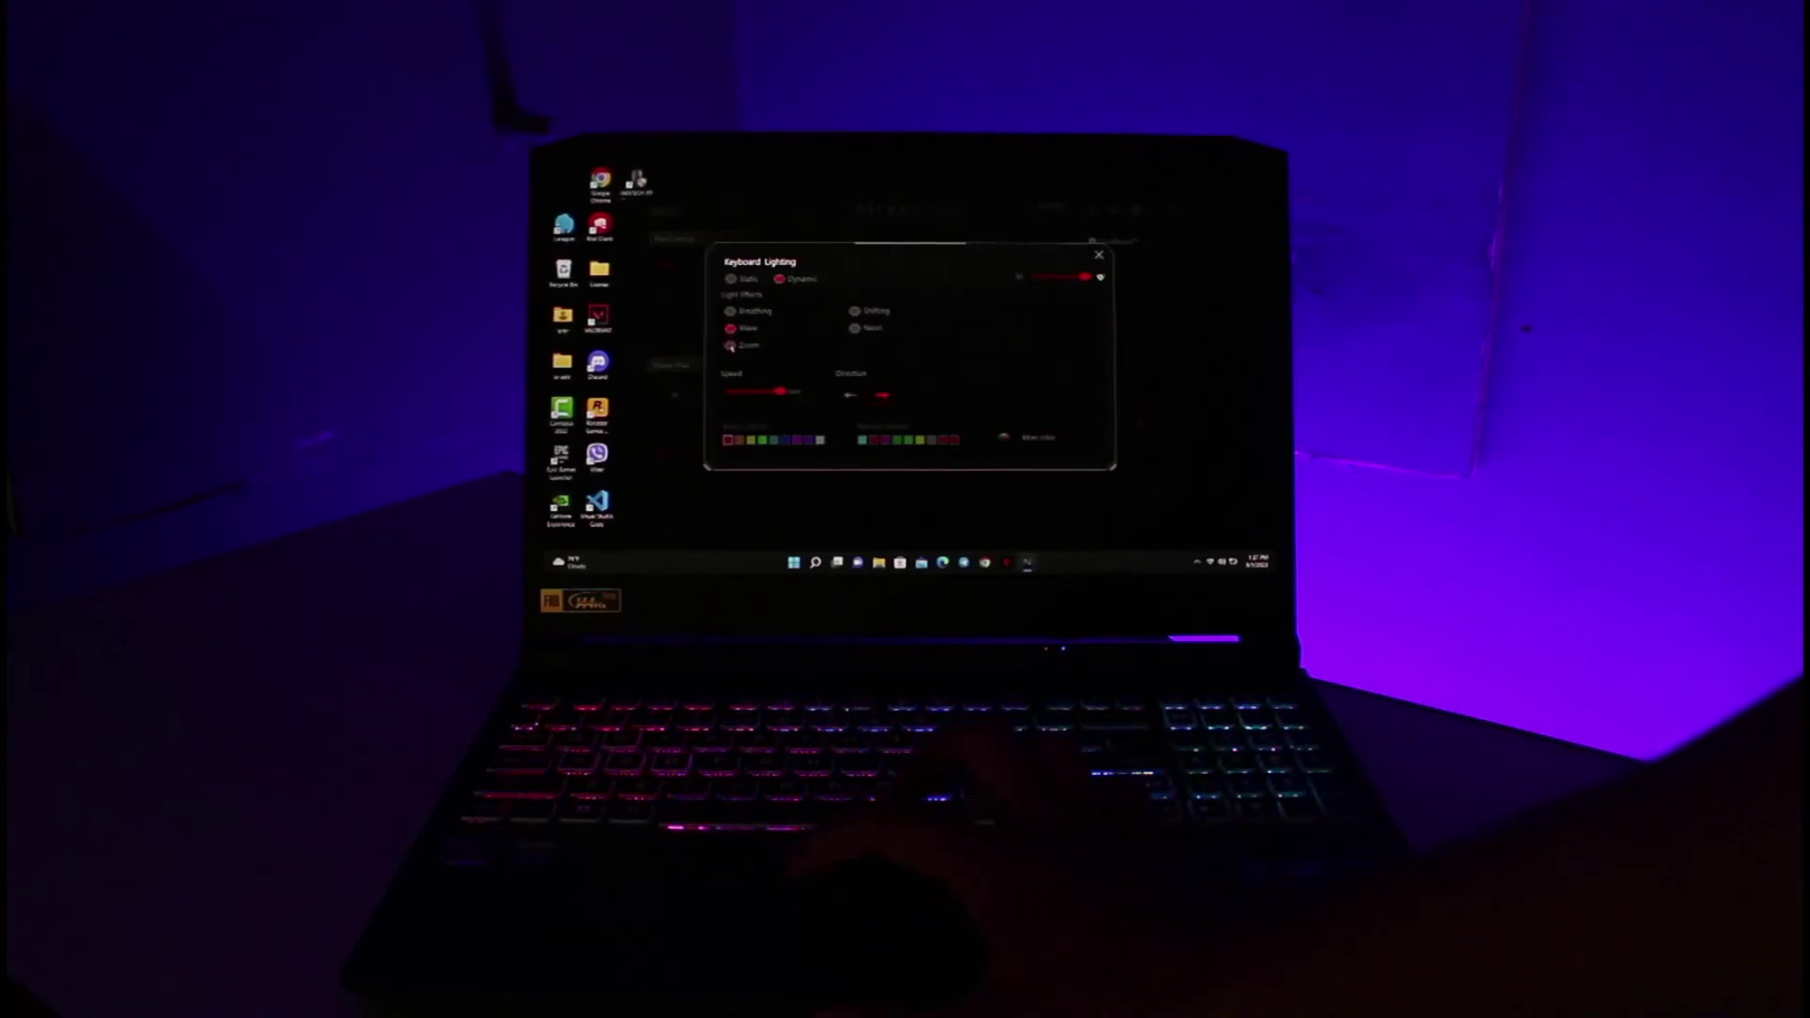
pyautogui.click(731, 345)
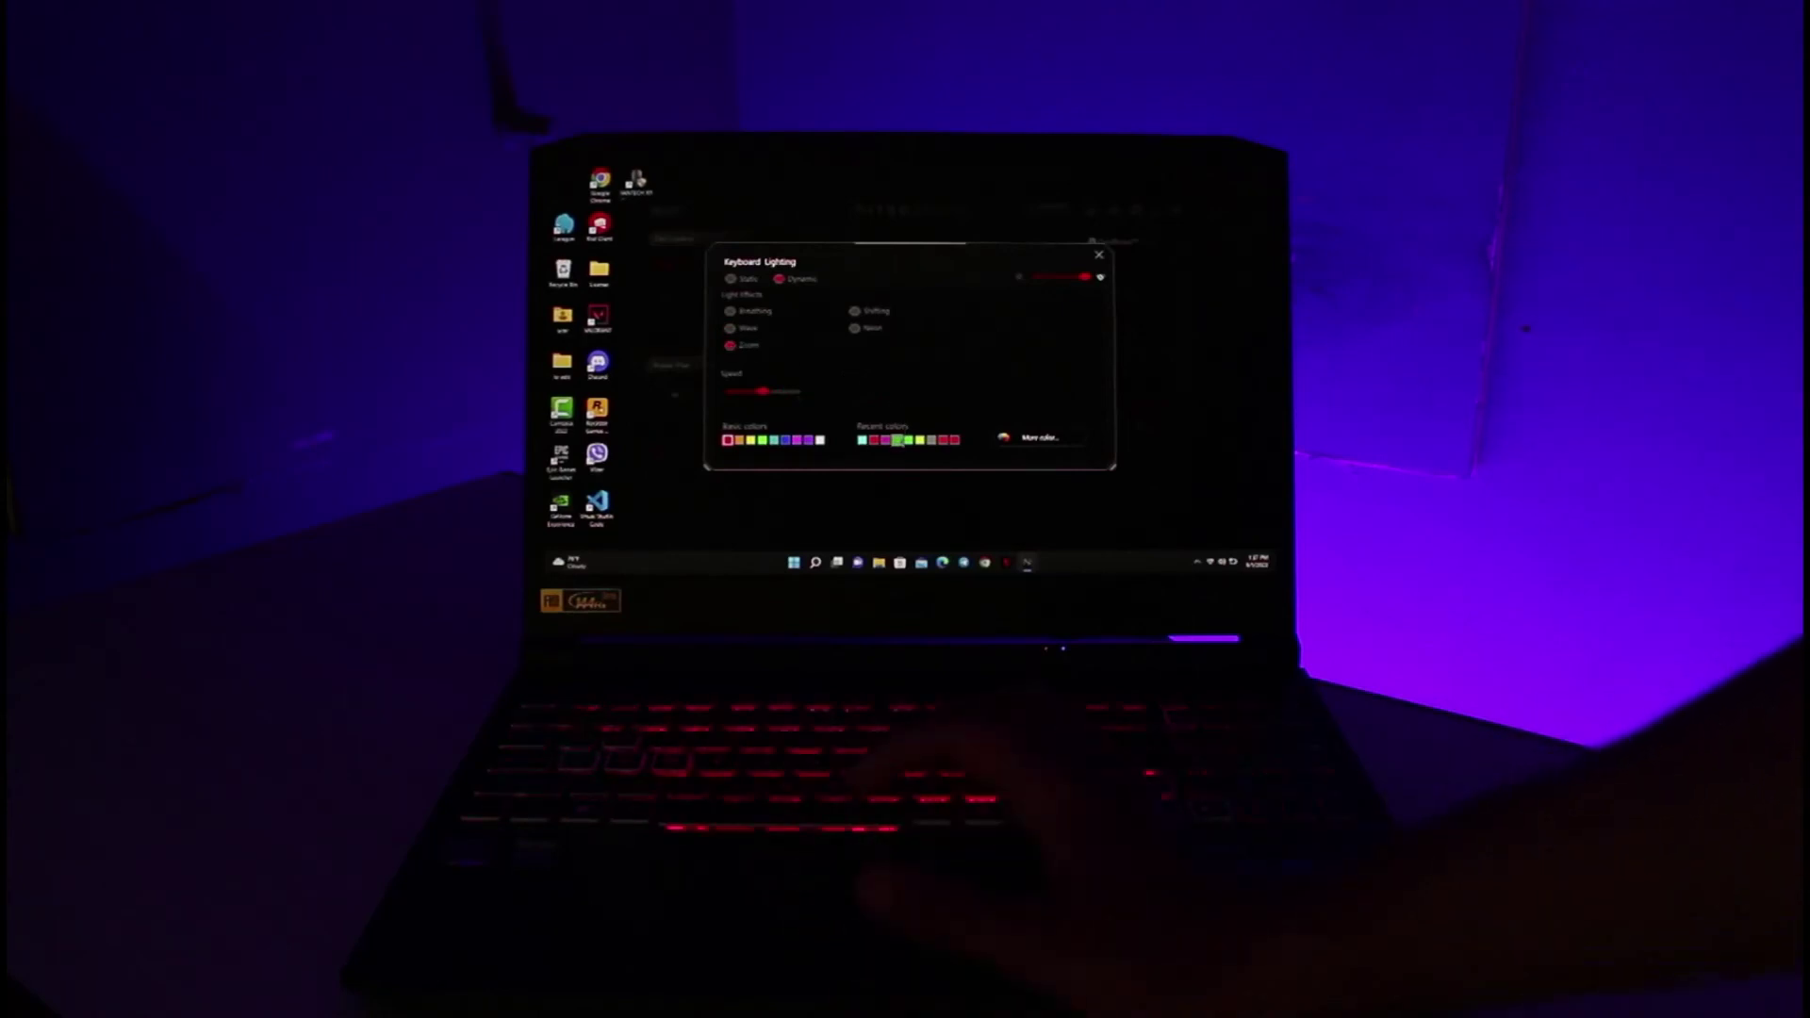
pyautogui.click(898, 440)
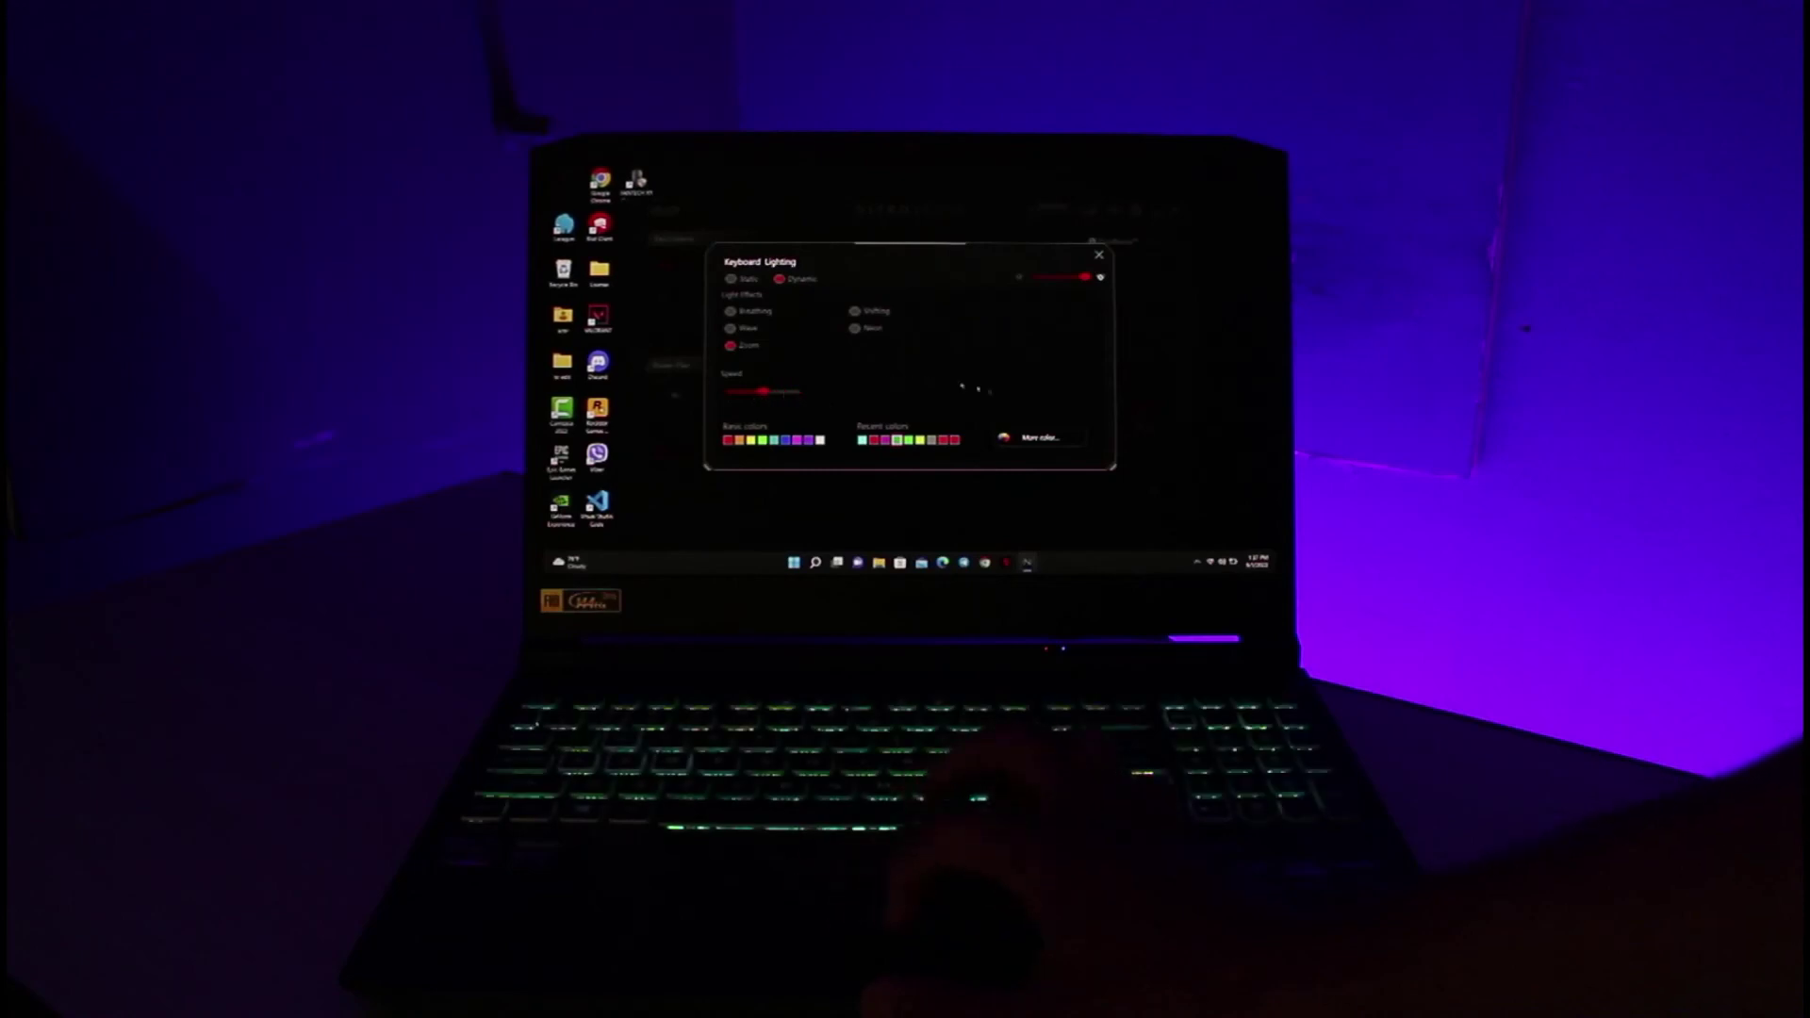
pyautogui.click(1039, 438)
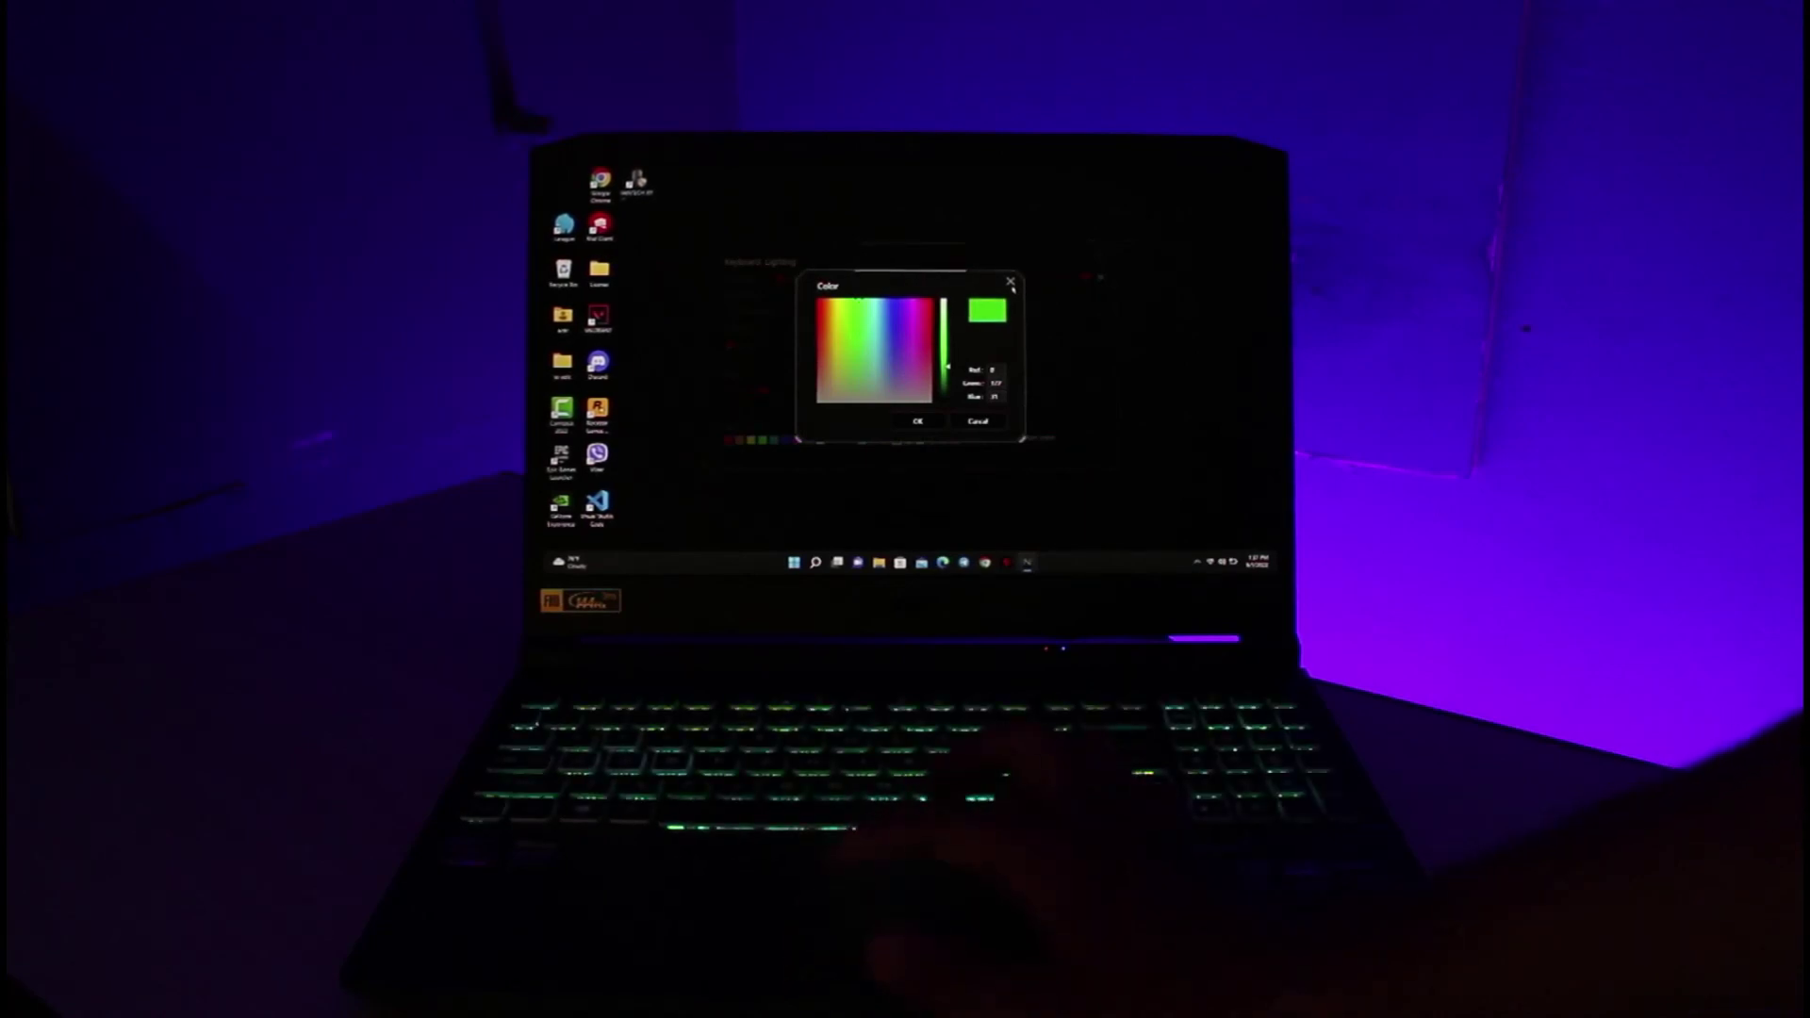
pyautogui.click(1009, 281)
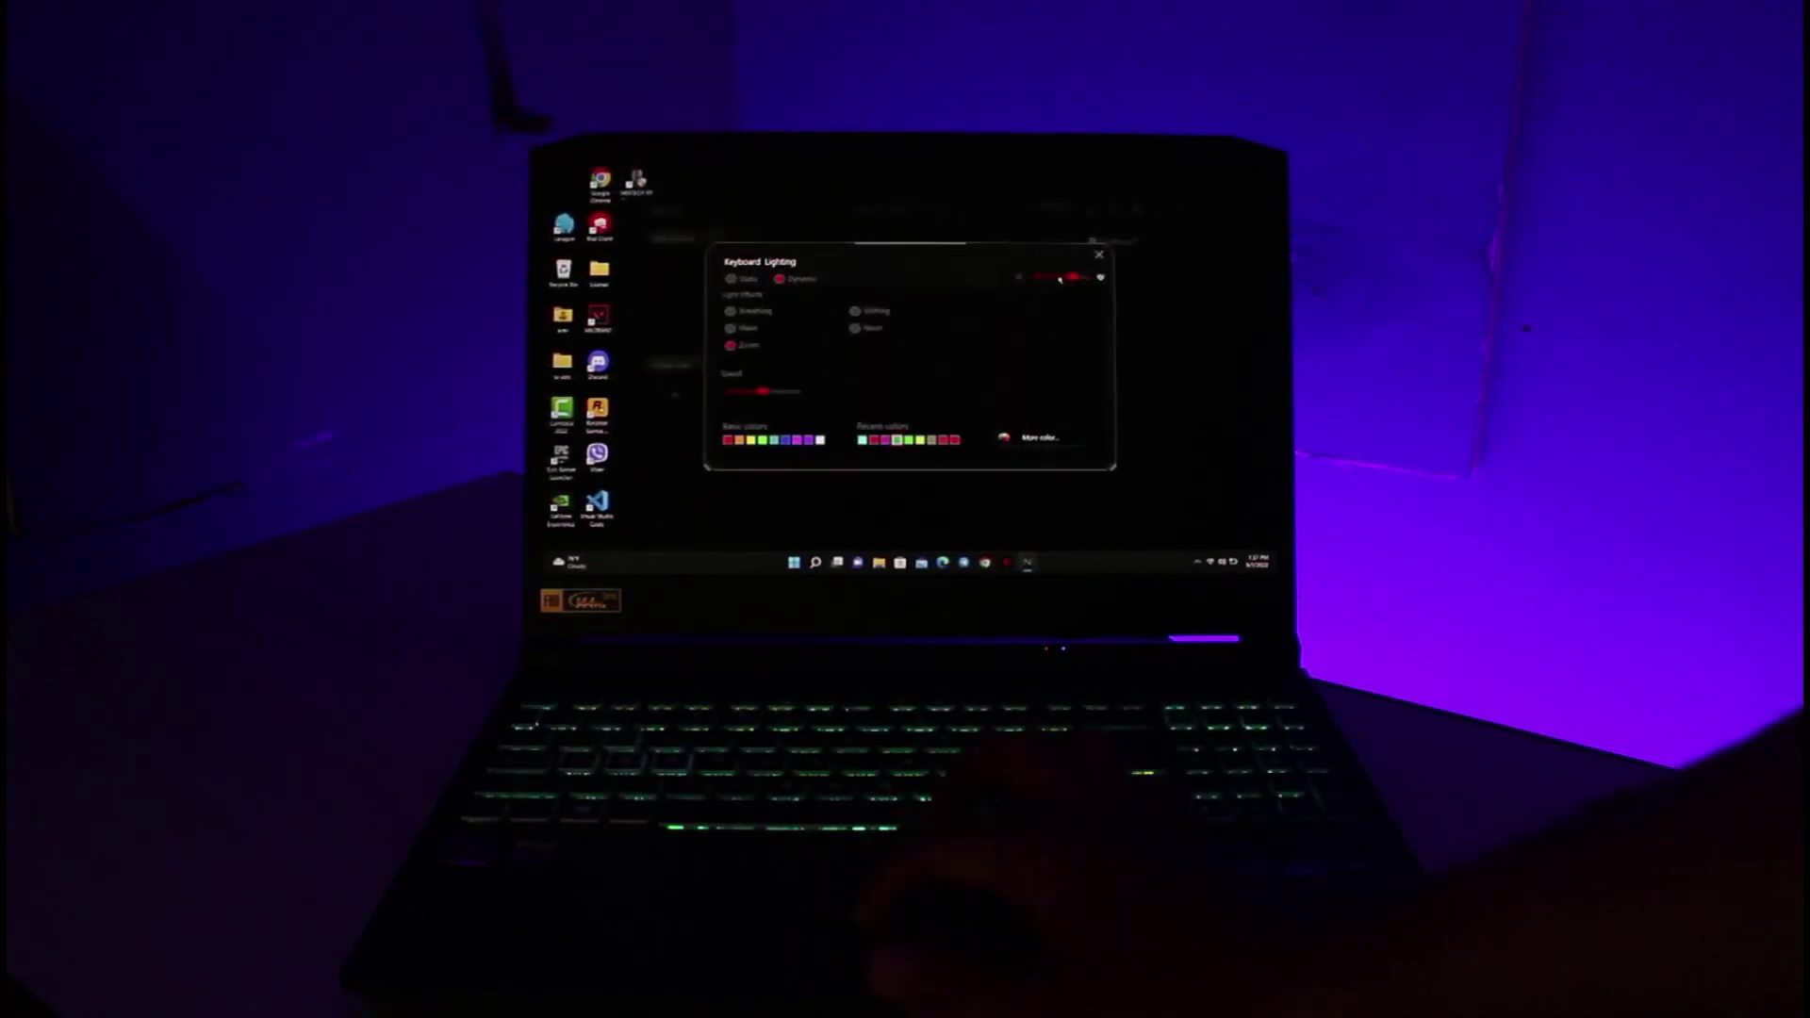
# Raise the backlight brightness, dim it until off, then apply the Shifting effect
pyautogui.moveTo(1059, 279); pyautogui.dragTo(1087, 277)
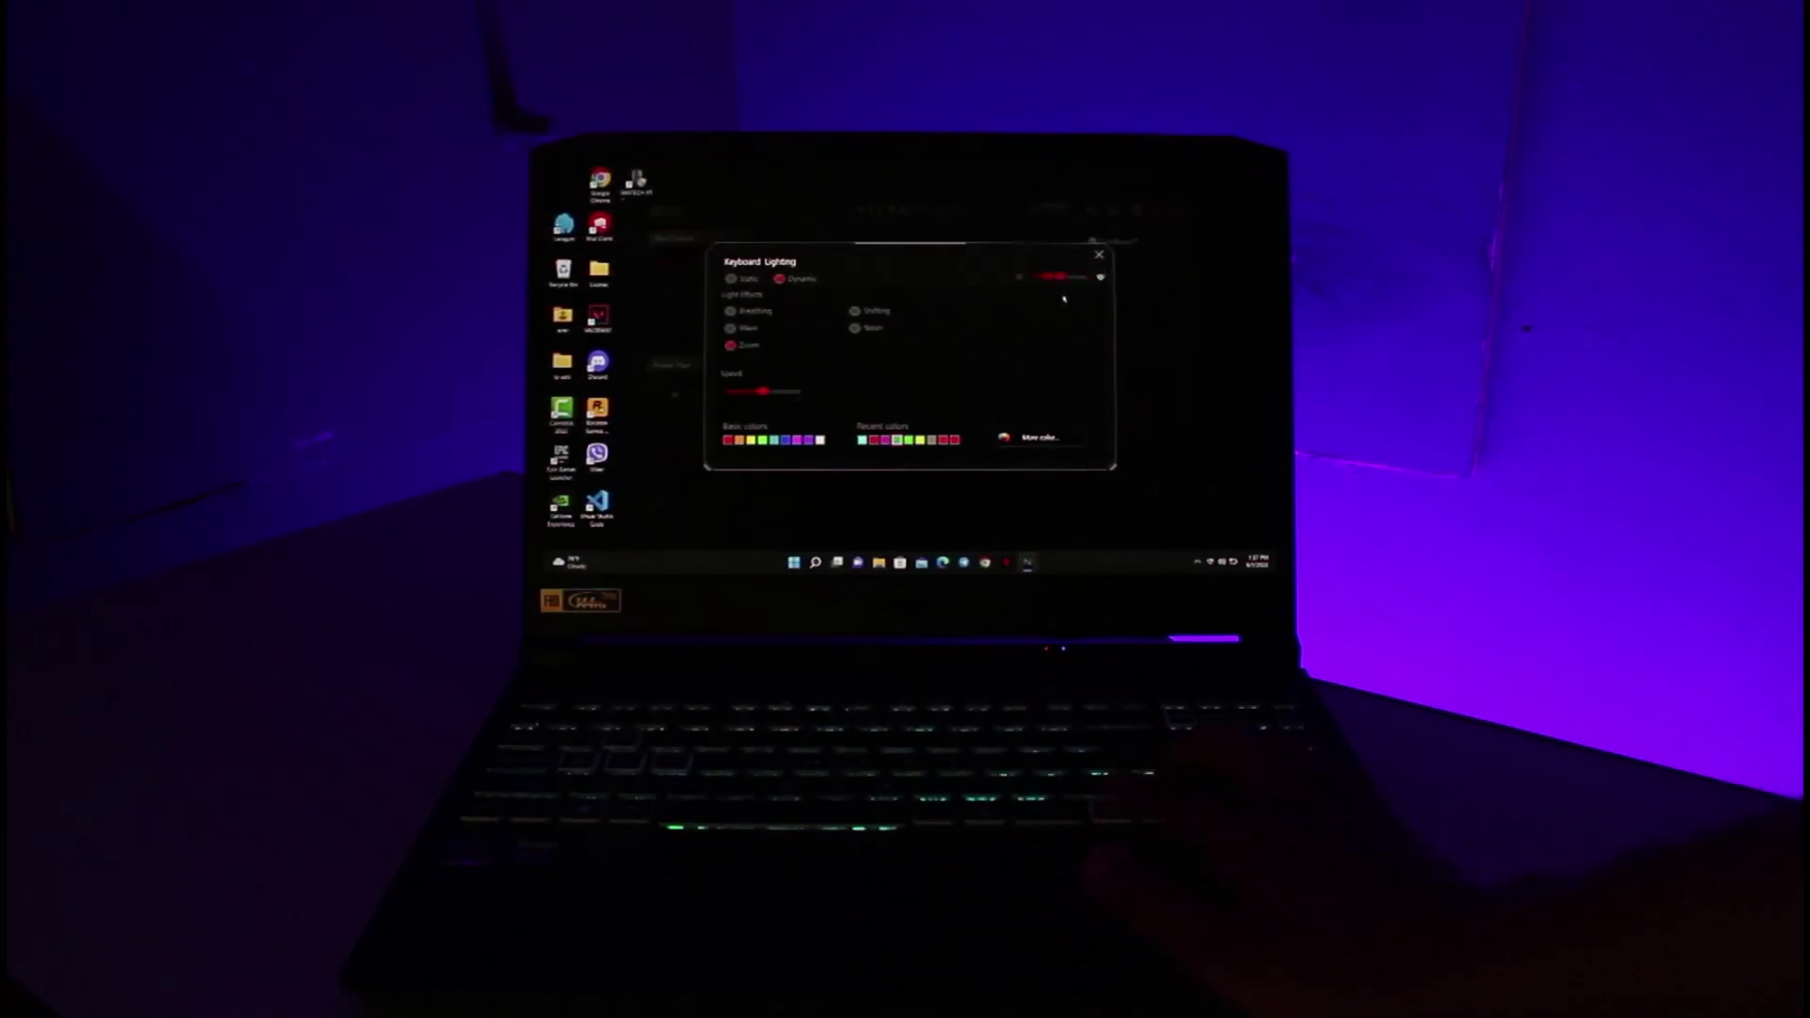
pyautogui.moveTo(1060, 277)
pyautogui.mouseDown()
pyautogui.moveTo(1034, 277)
pyautogui.moveTo(1087, 277)
pyautogui.mouseUp()
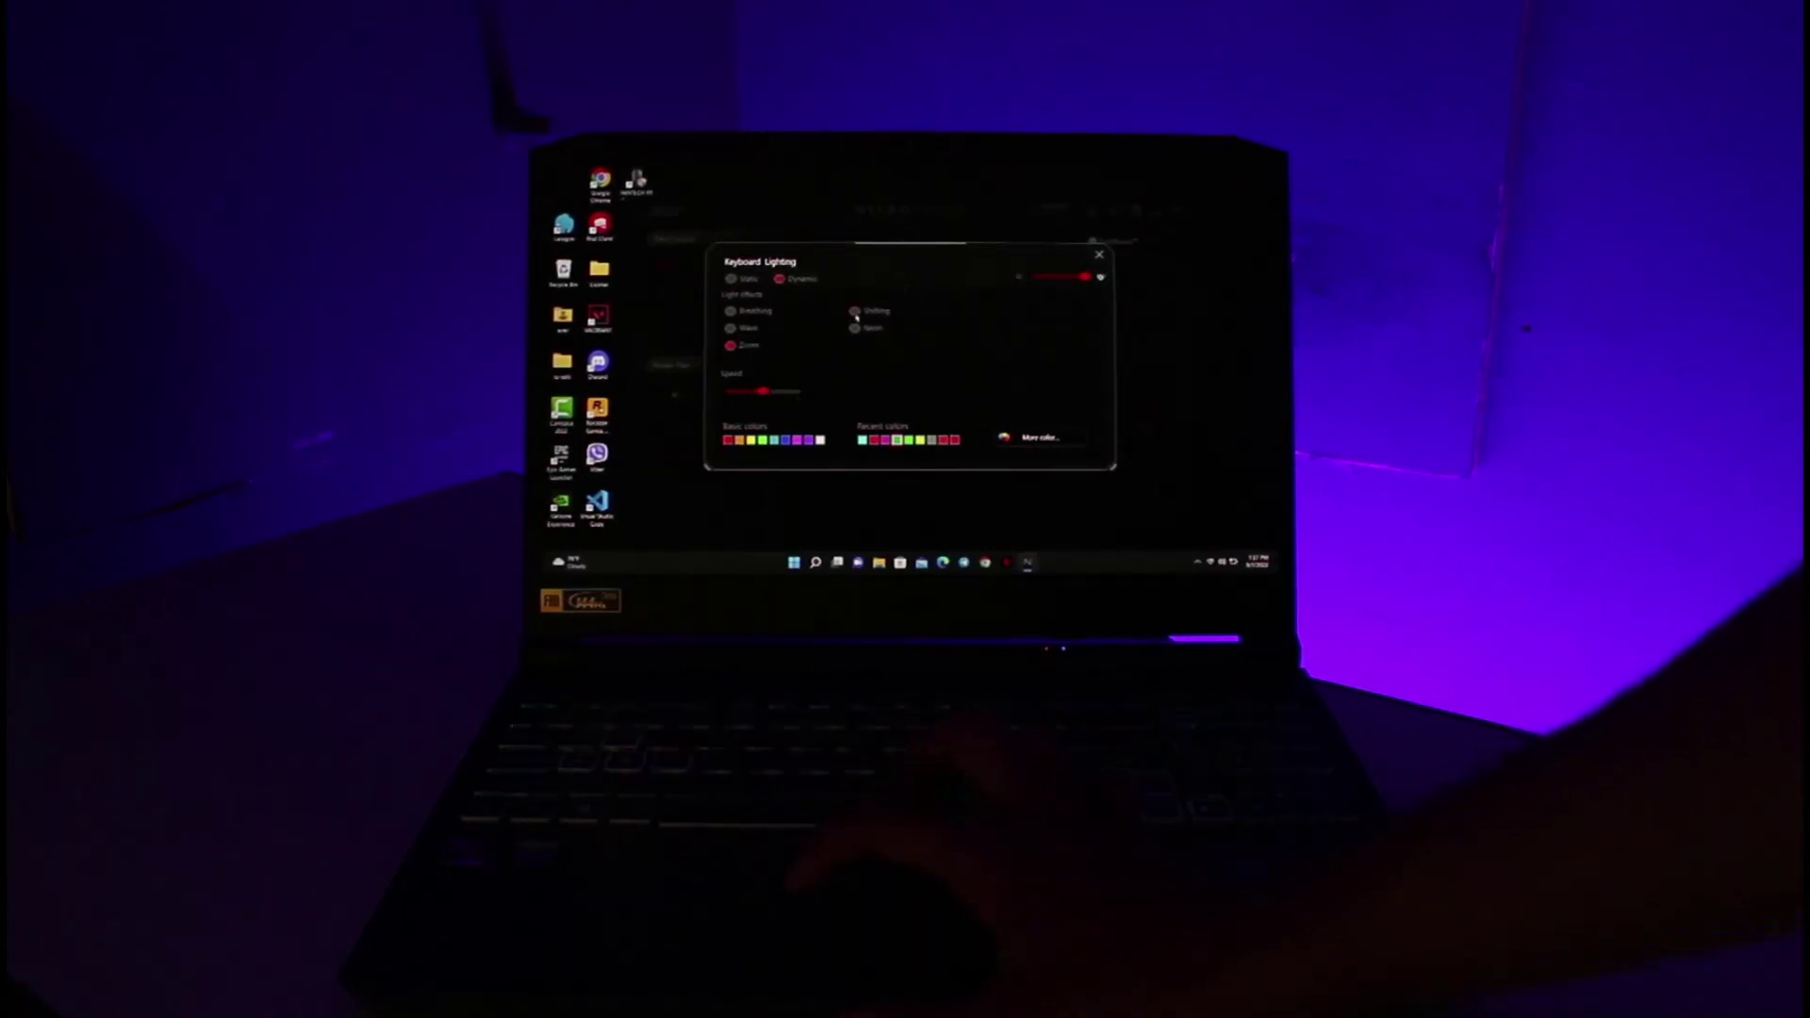
pyautogui.click(854, 312)
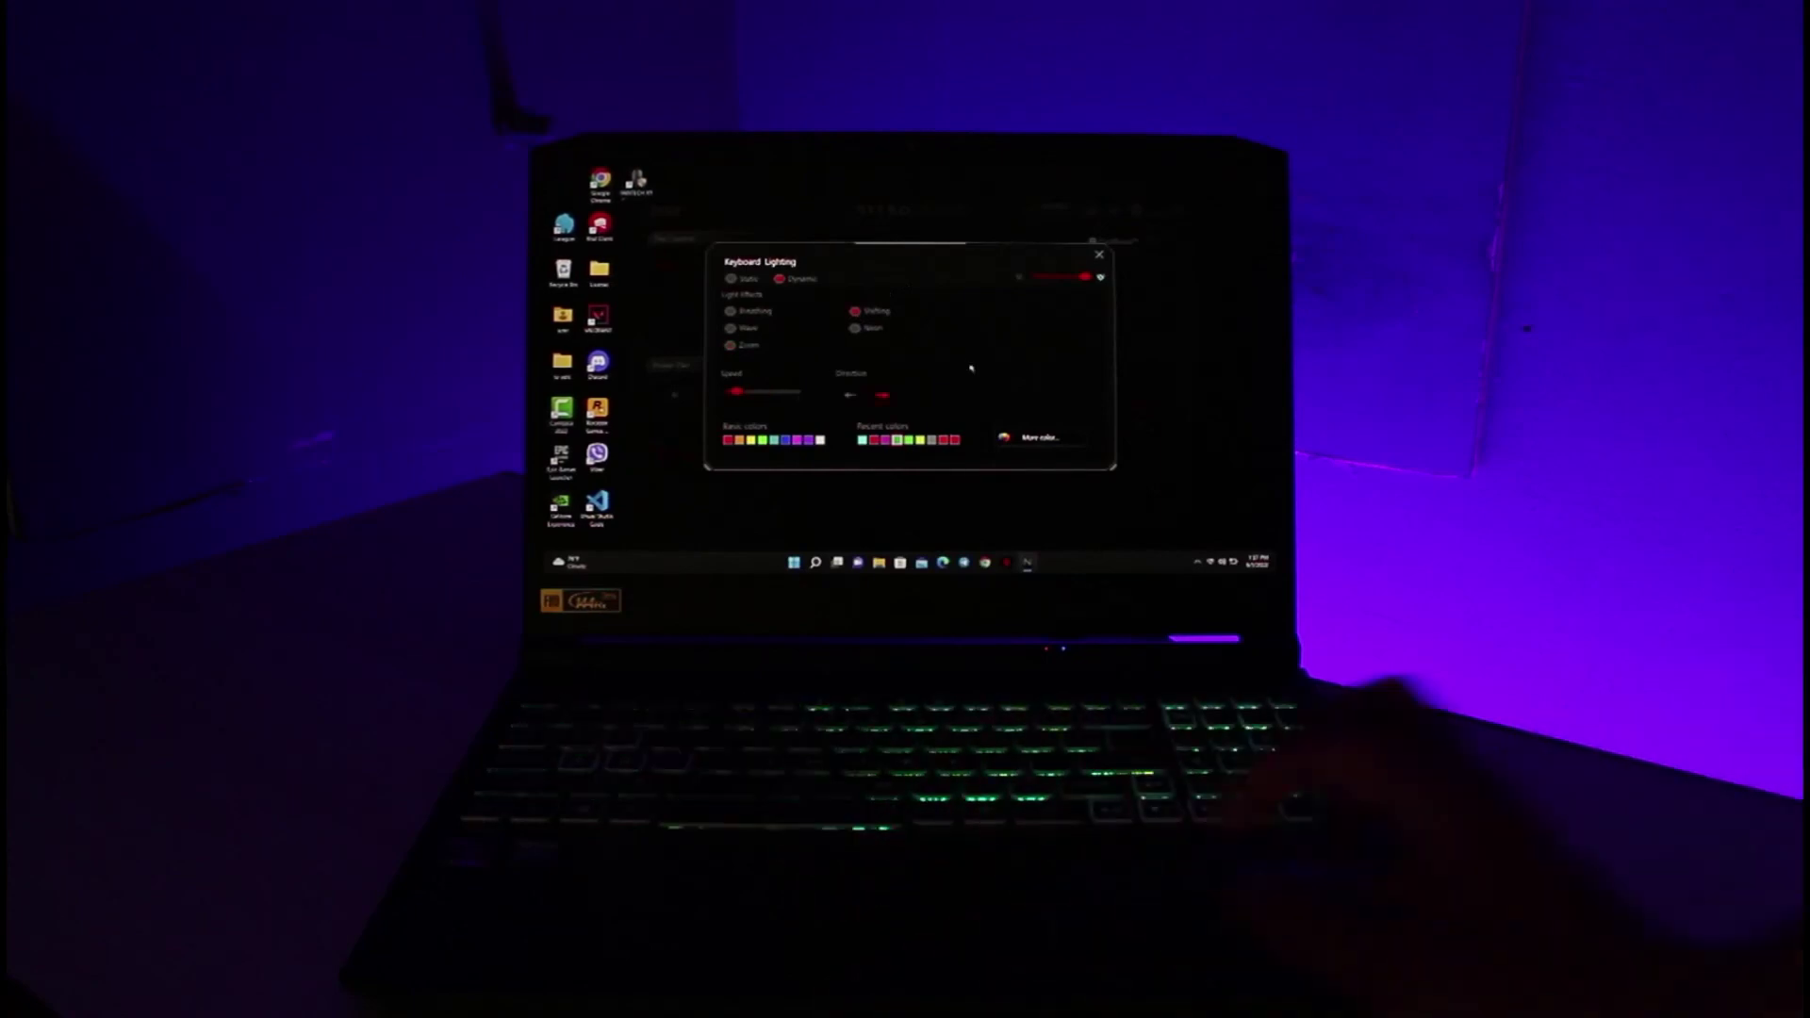